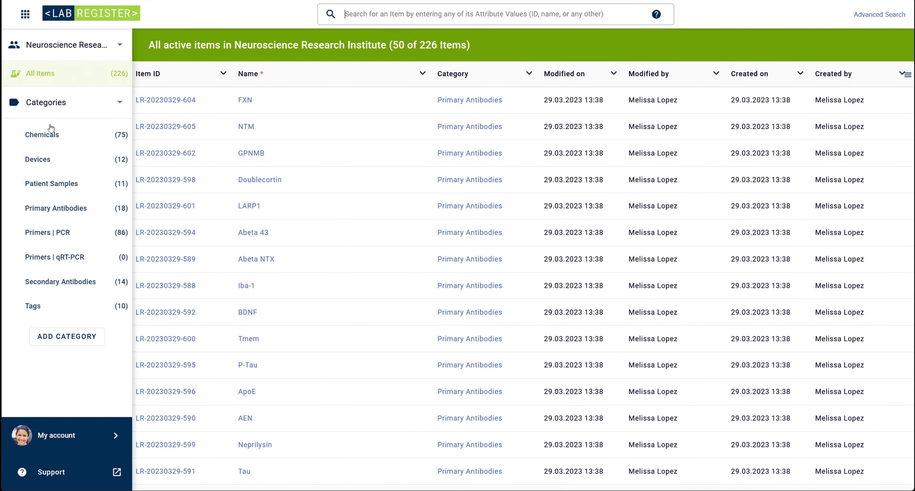
- Filter to Chemicals, search for 'Sodium nitrate', then clear the search
click(47, 141)
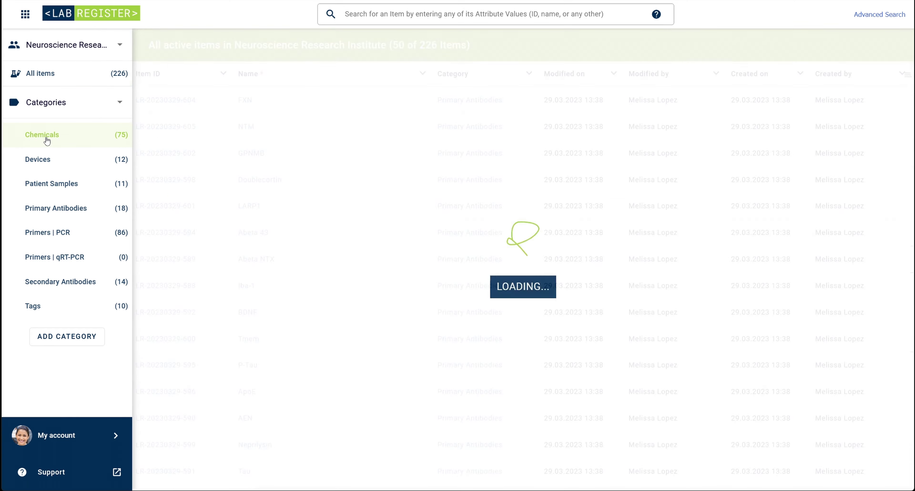
click(362, 13)
text(Sod)
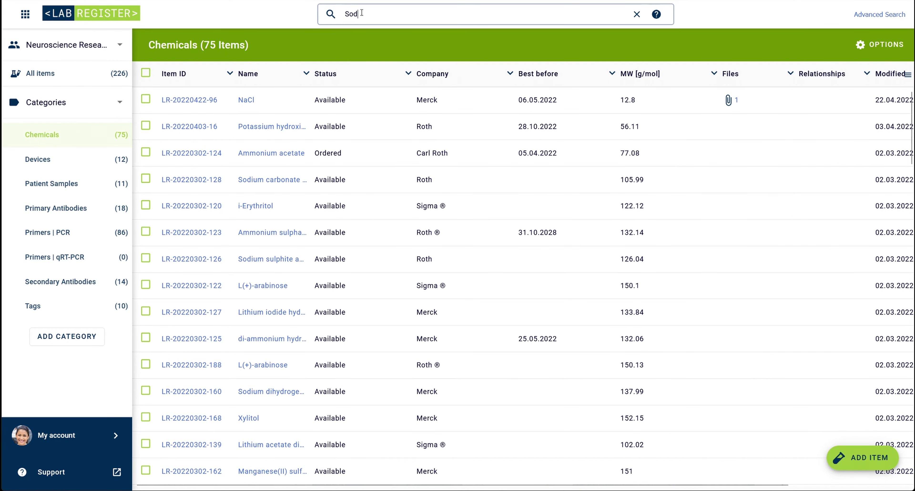
text(ium nitrate)
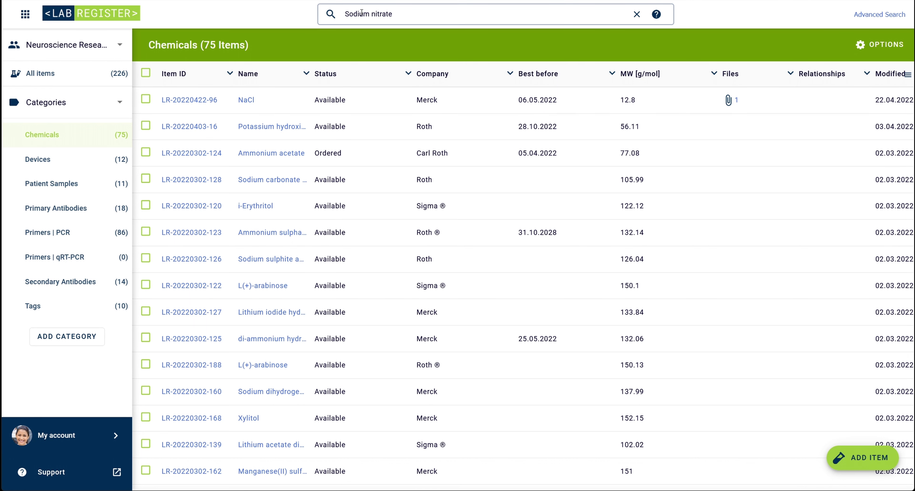
key(Return)
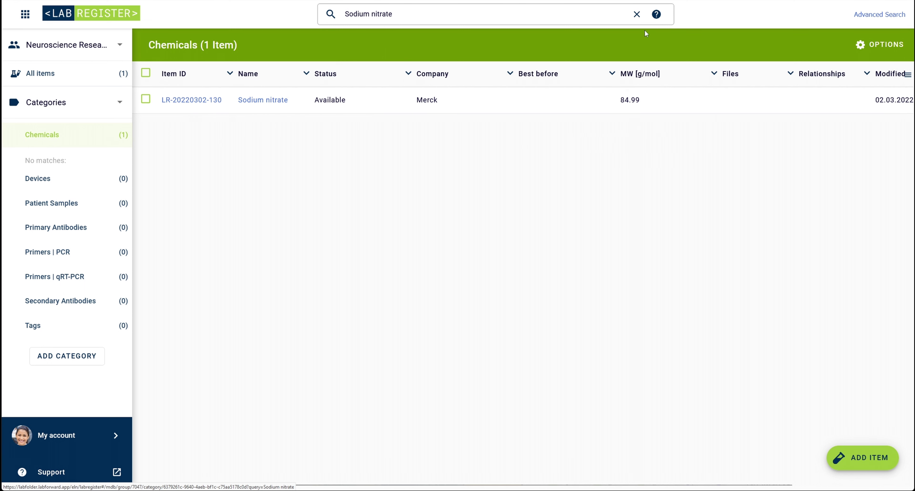
click(636, 15)
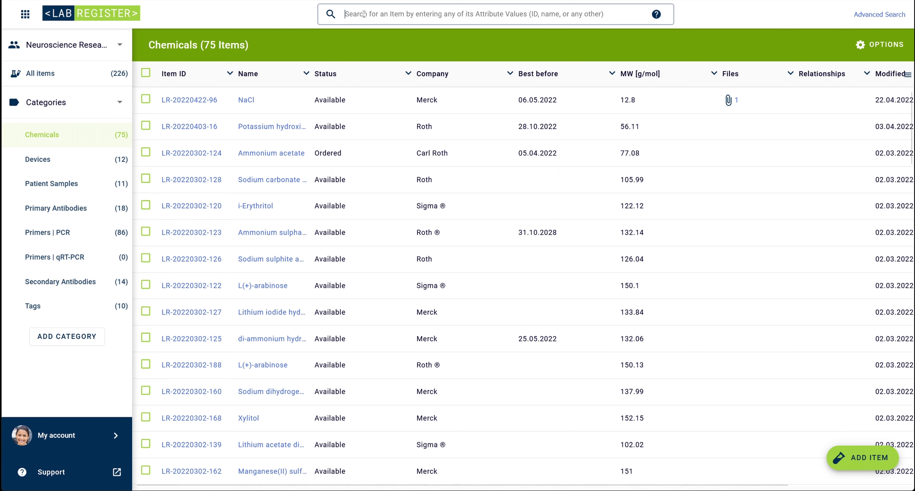
- Search the chemicals for molecular weight 84.99, then clear that search
click(365, 14)
text(84.99)
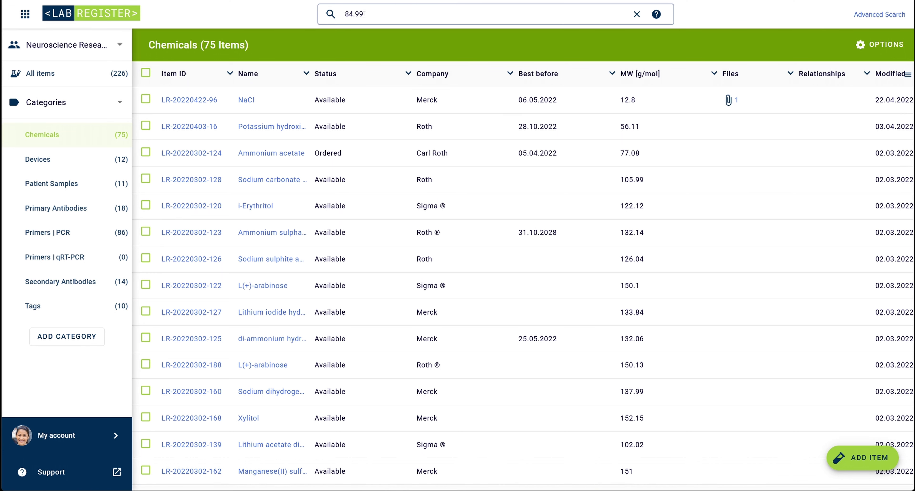
key(Return)
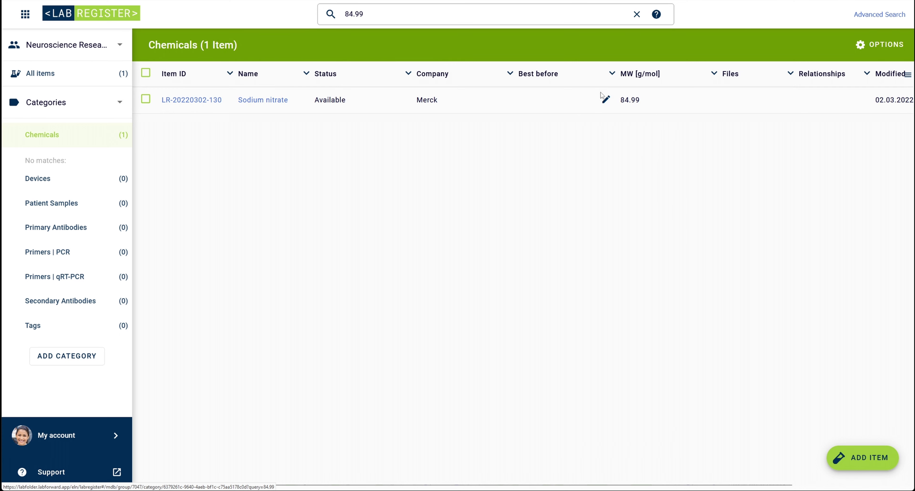
click(636, 15)
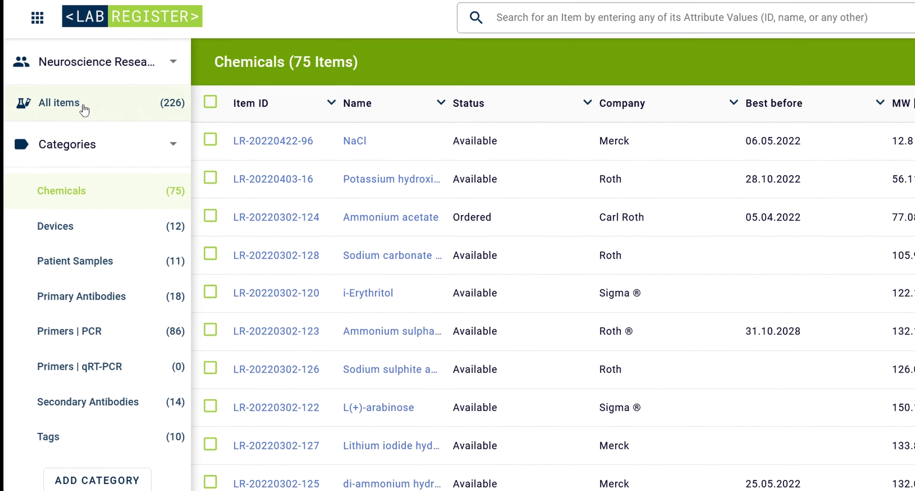
- Search all items for 'GPNMB', review the antibody and PCR primer matches, then clear the search
click(87, 113)
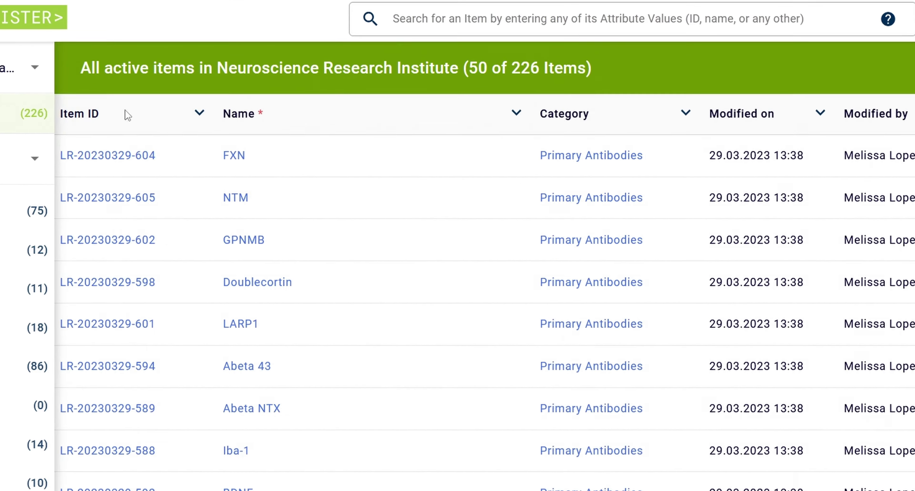
click(538, 18)
text(GPNMB)
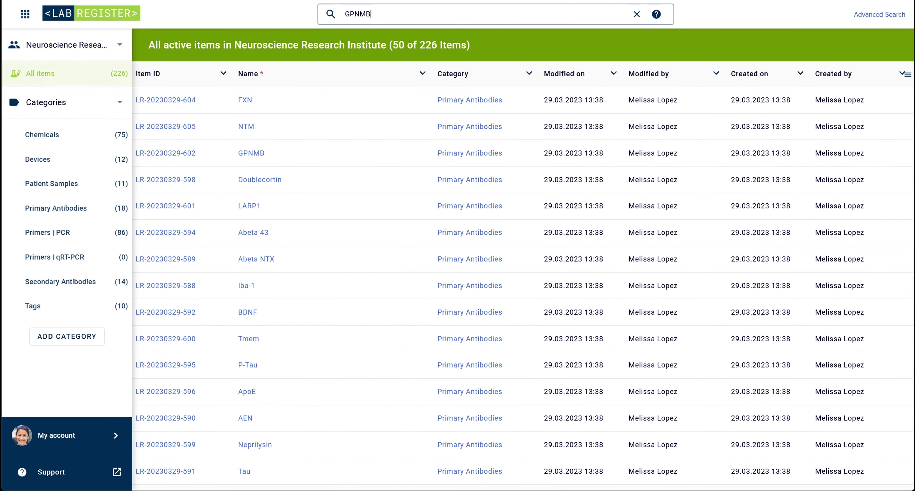
key(Return)
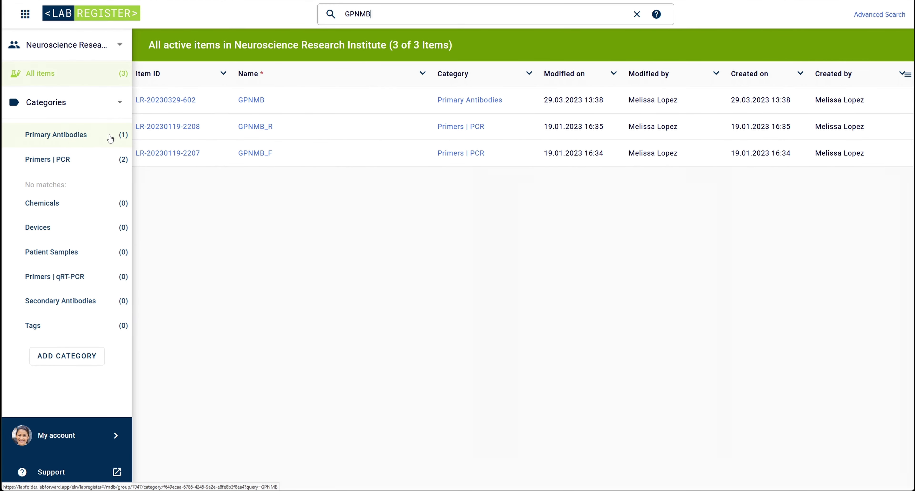
click(111, 138)
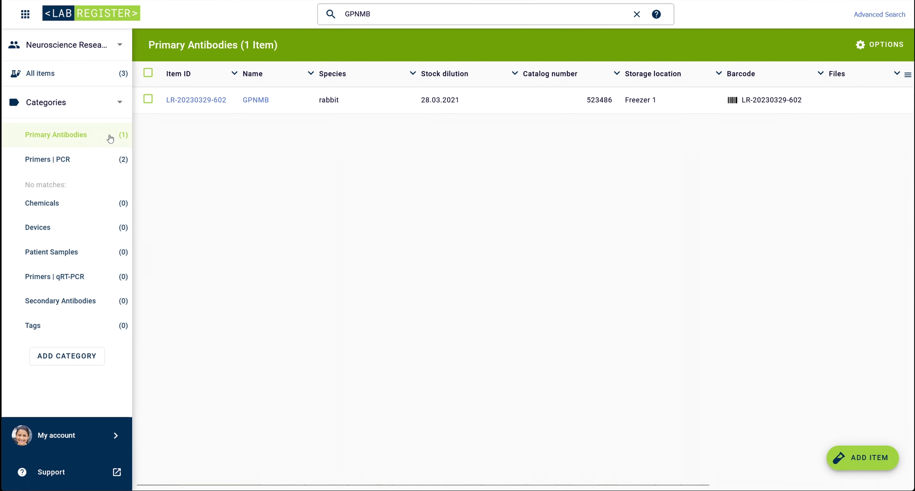
click(108, 162)
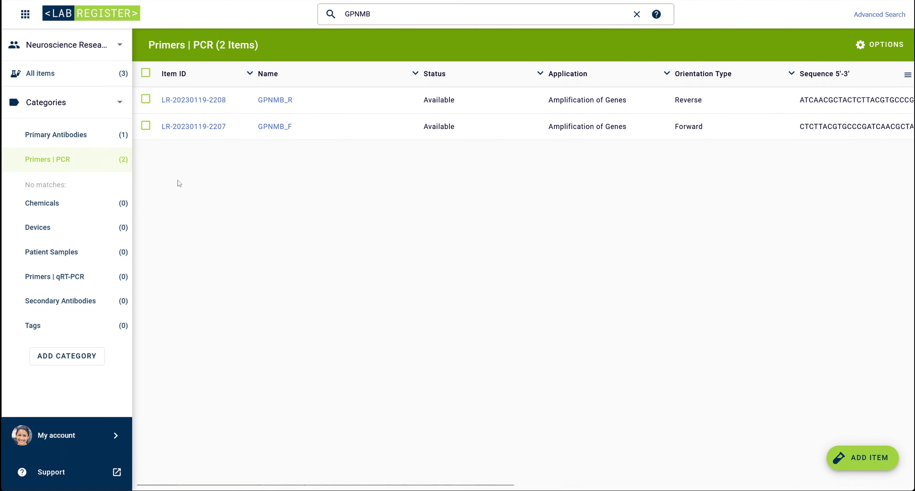
click(636, 17)
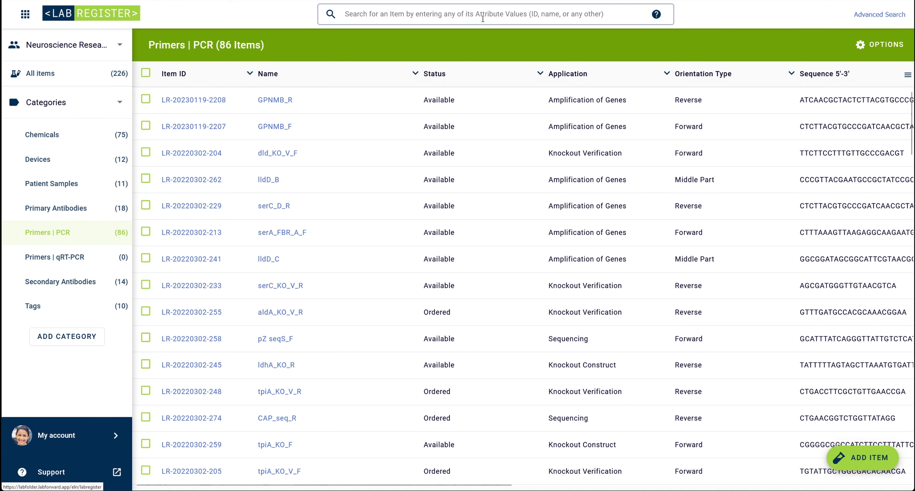
- Show all 226 institute items and read the wildcard search help
click(72, 76)
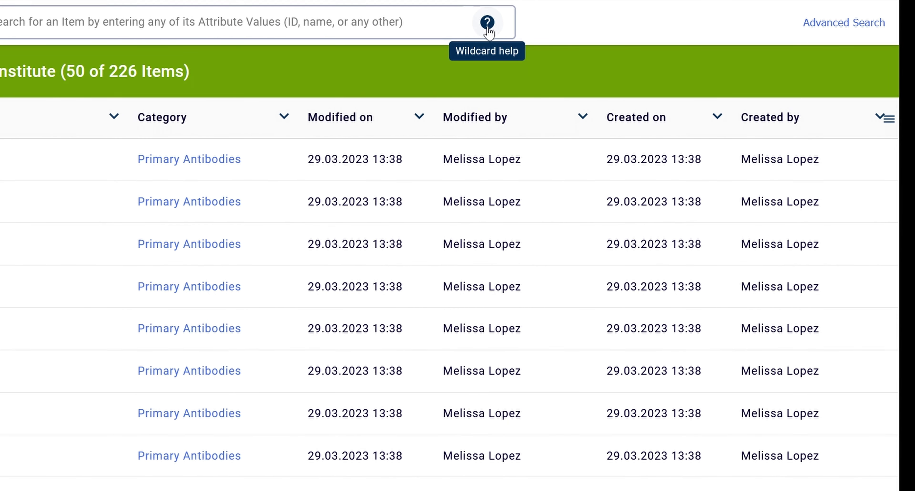
click(488, 28)
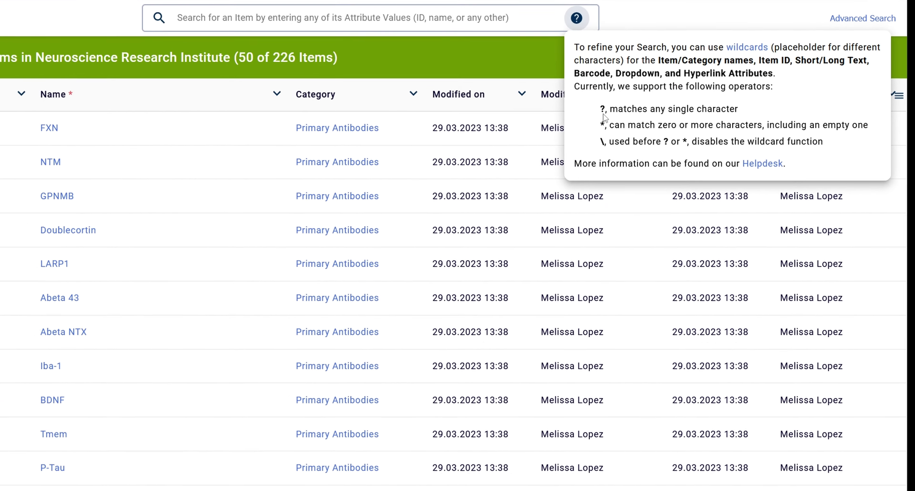
click(380, 14)
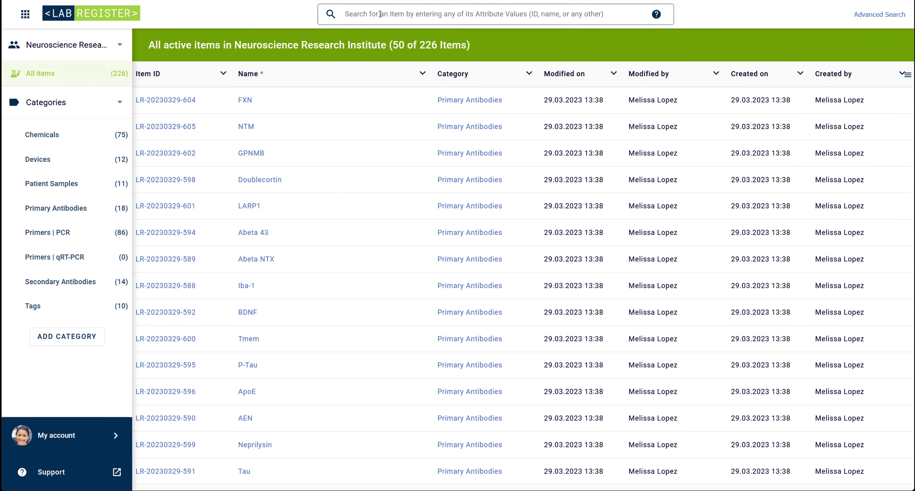
- Run the wildcard search 'X?litol', then clear it
text(x)
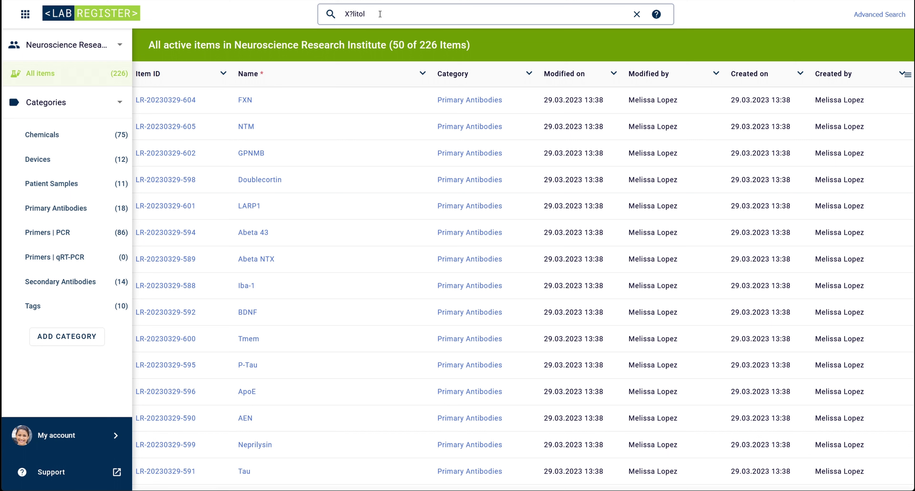
key(Return)
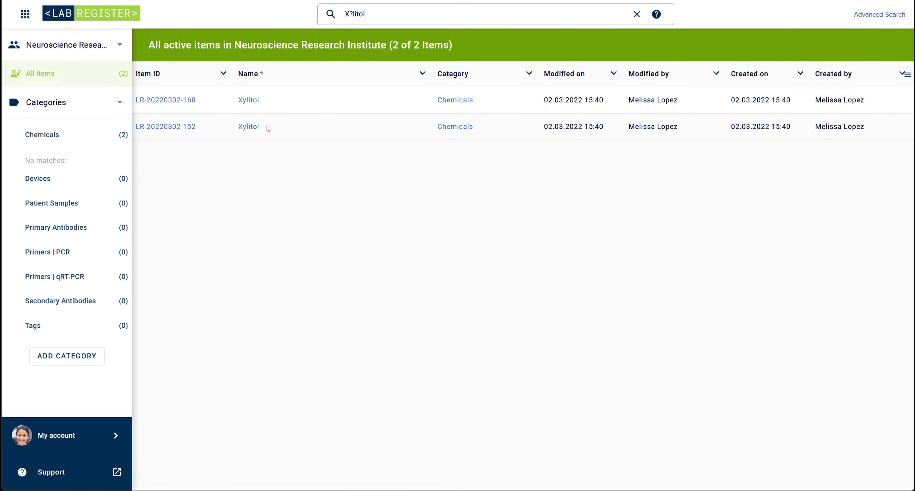
click(637, 15)
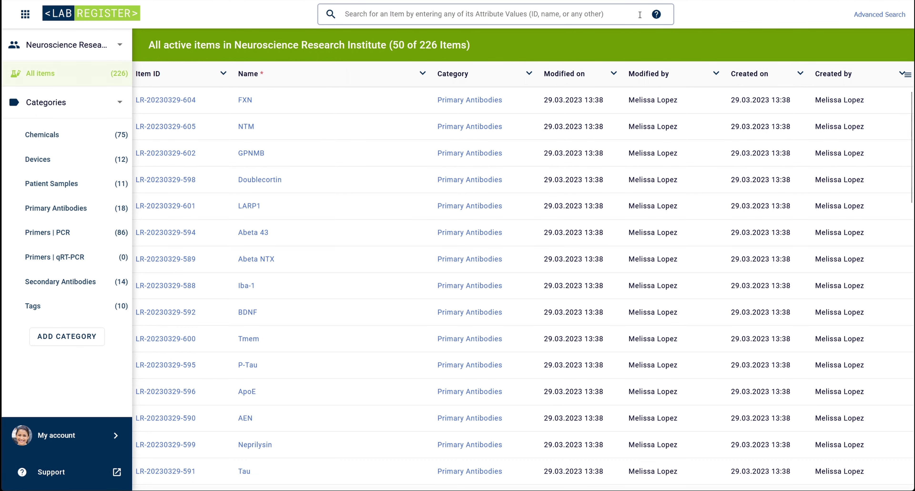
- Search for 'Acetate' items, then clear the search to restore all 226 items
click(368, 15)
text(Ac)
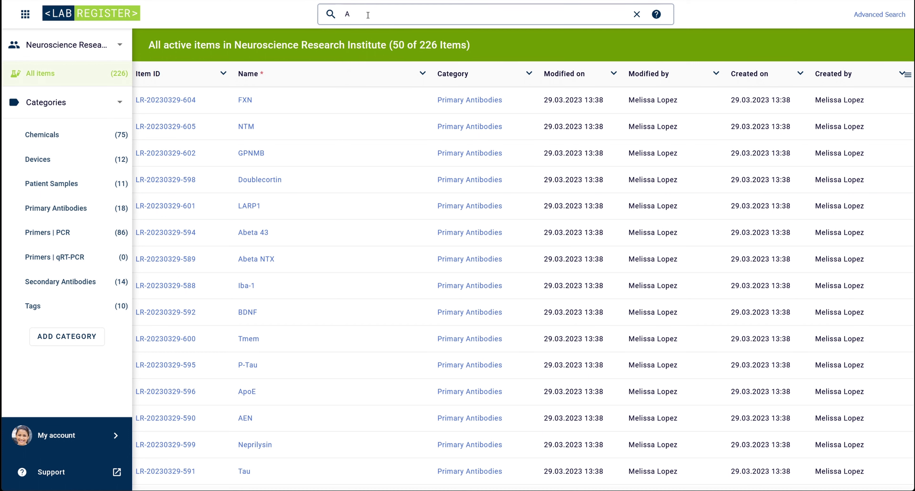
text(etate)
key(Return)
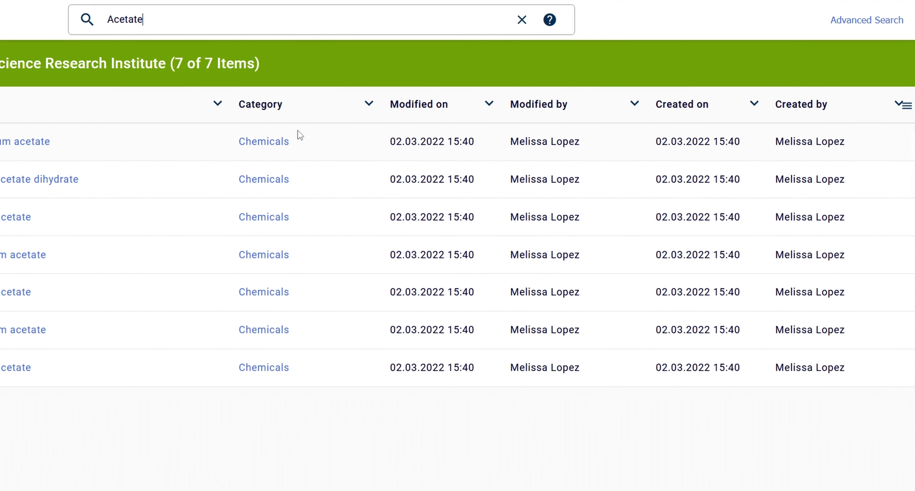
click(522, 20)
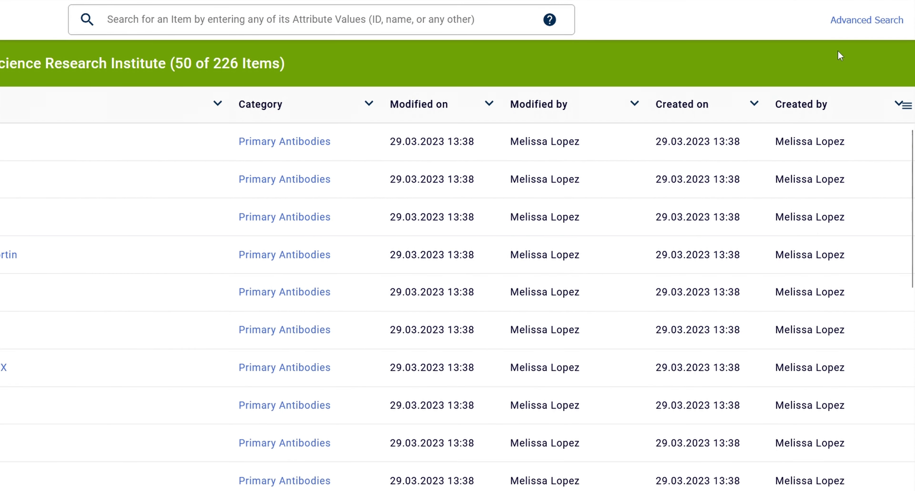
- Open Advanced Search and browse the Item ID field and 'contains' condition options without changing them
click(866, 24)
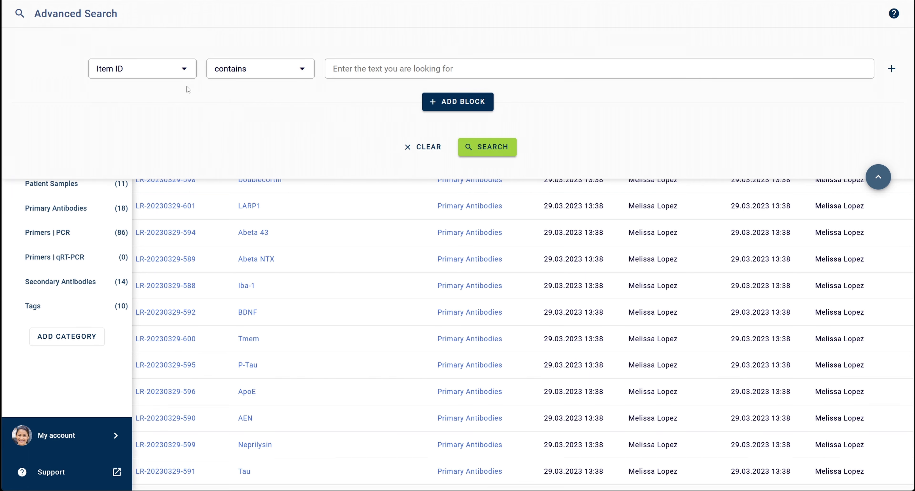
click(185, 69)
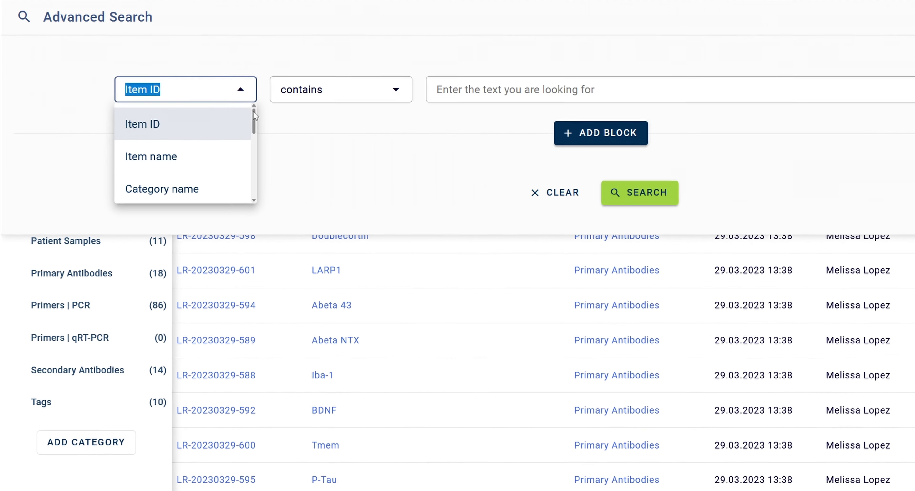
drag(269, 122, 264, 186)
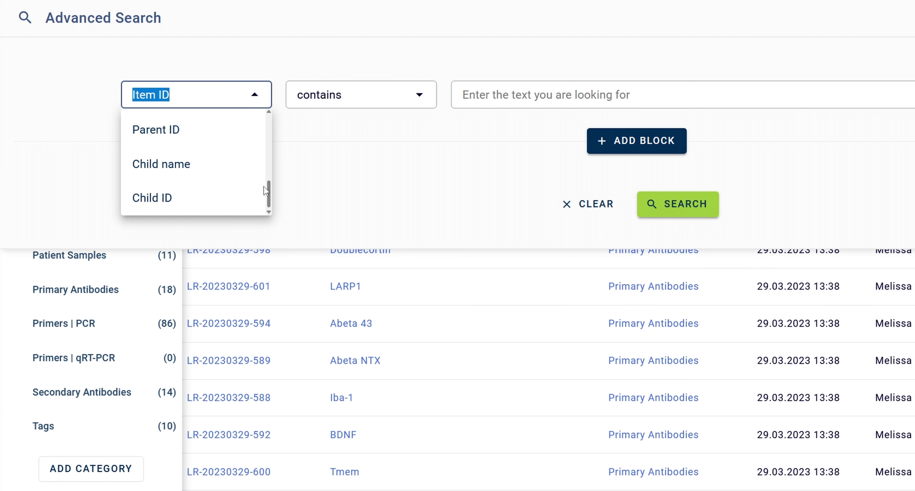
click(287, 137)
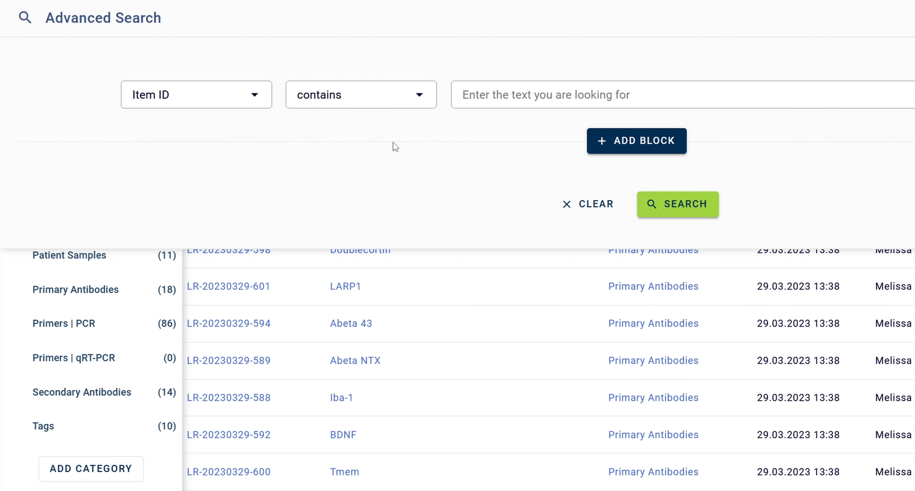
click(420, 98)
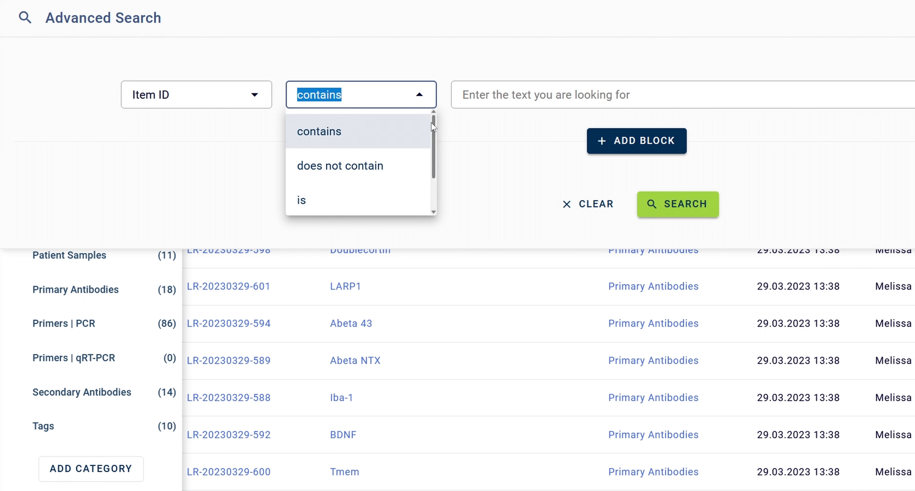
mouse_move(434, 124)
mouse_down()
mouse_move(422, 149)
mouse_move(430, 118)
mouse_up()
click(486, 90)
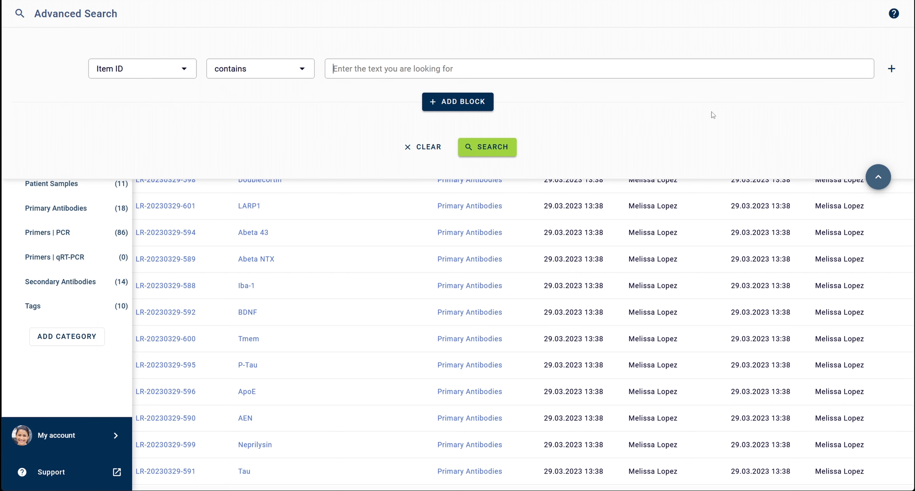
click(893, 69)
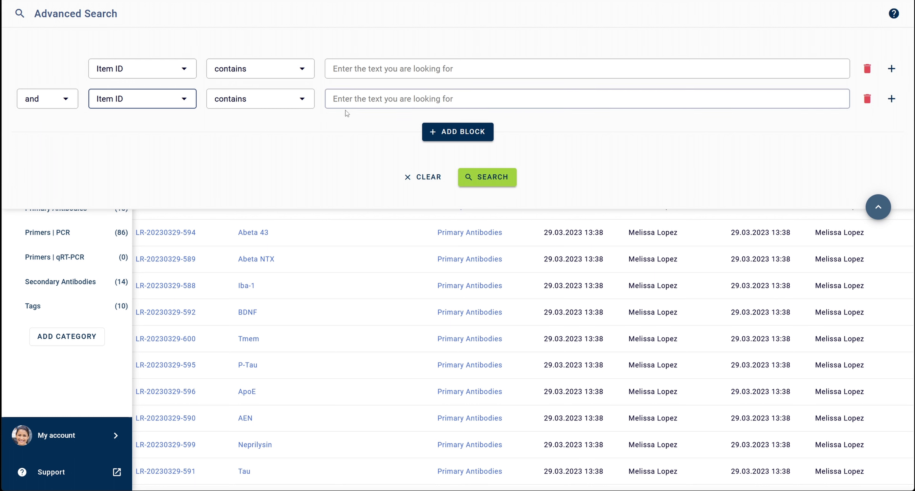
click(66, 100)
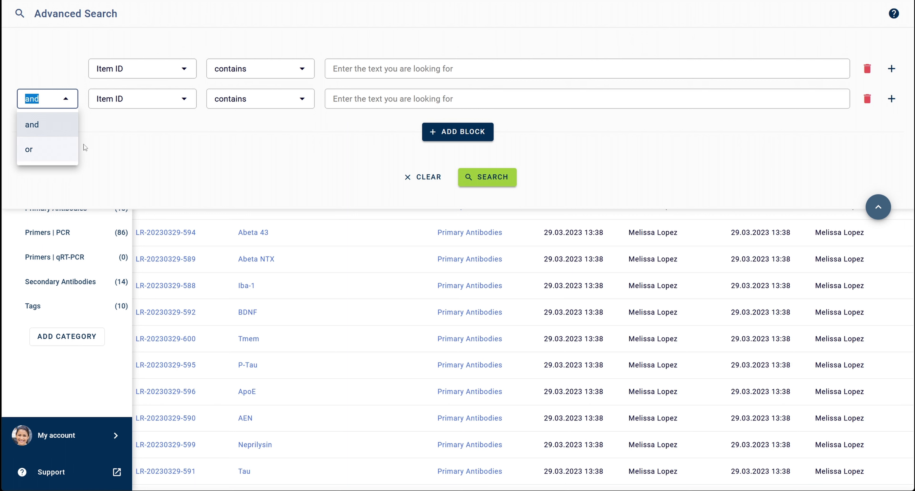
click(99, 134)
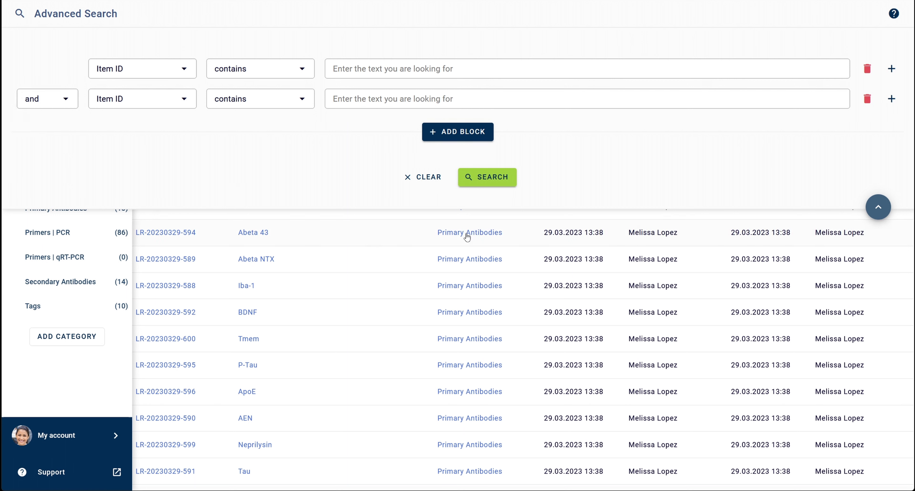
click(869, 103)
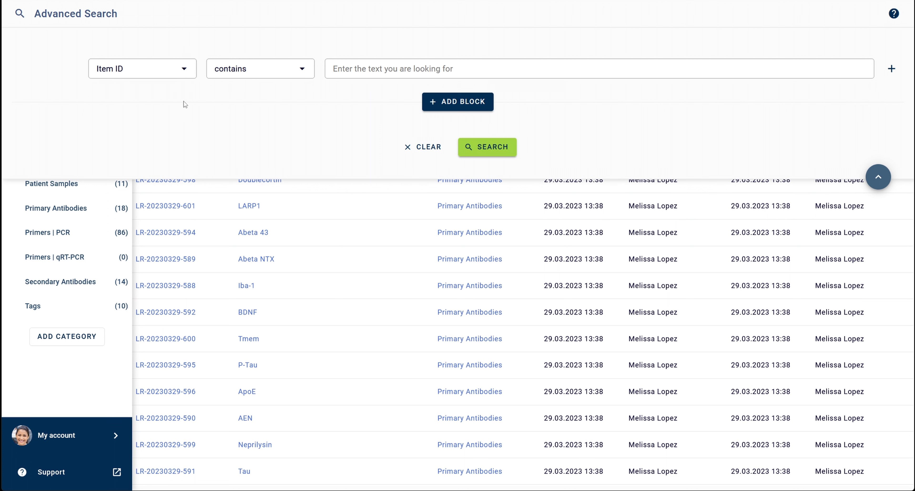
- Clear and collapse Advanced Search, then show the 11 Patient Samples
click(420, 151)
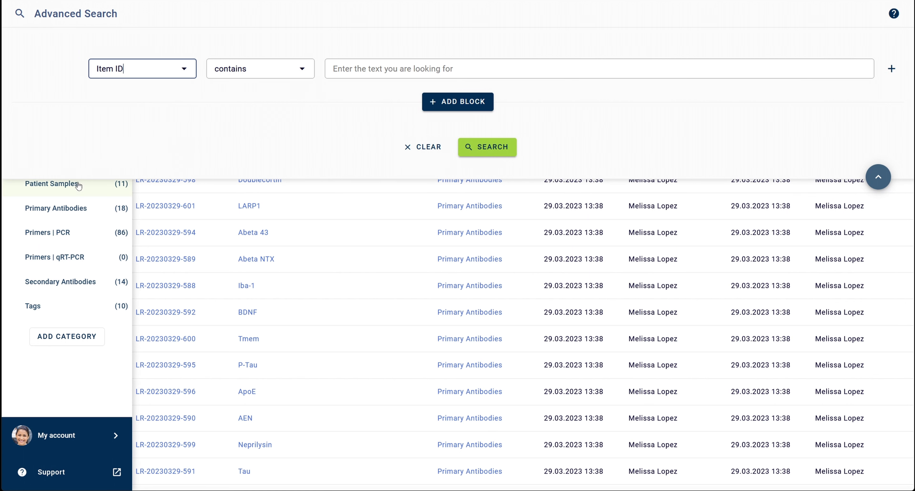
click(884, 175)
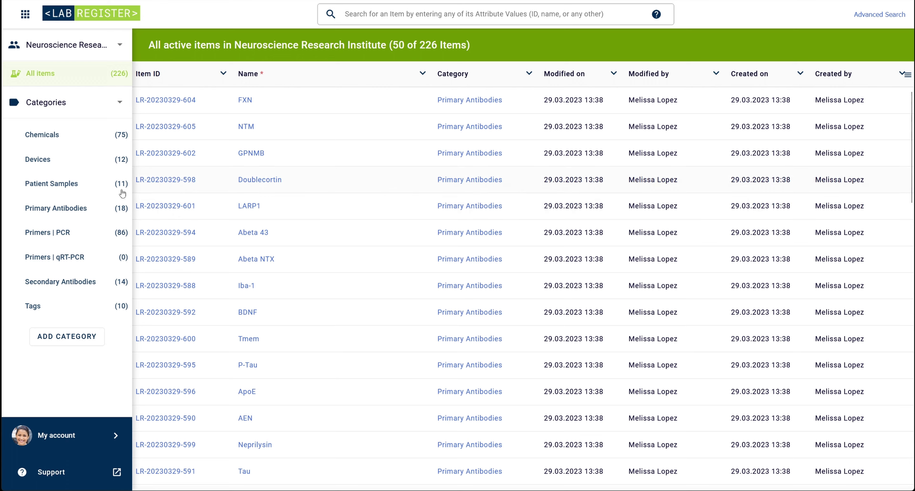
click(75, 189)
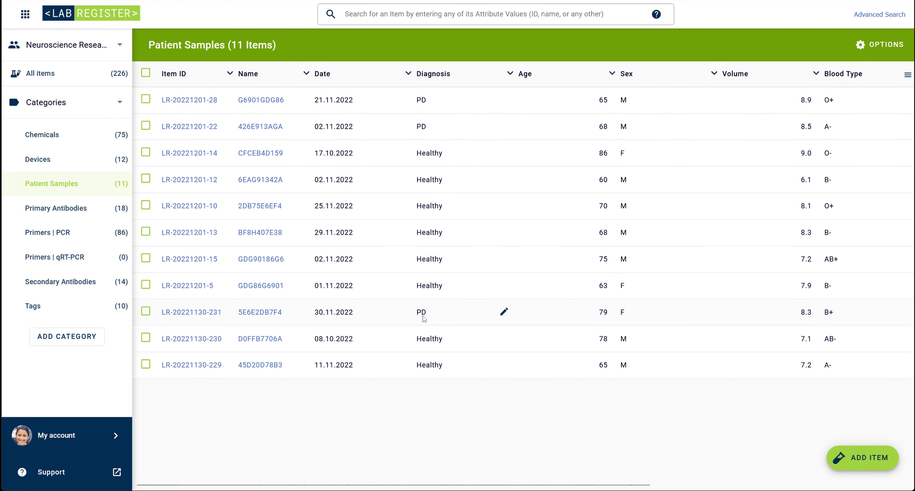
- Reopen Advanced Search, set Item ID contains 20221201, and add a second 'and' condition
click(876, 16)
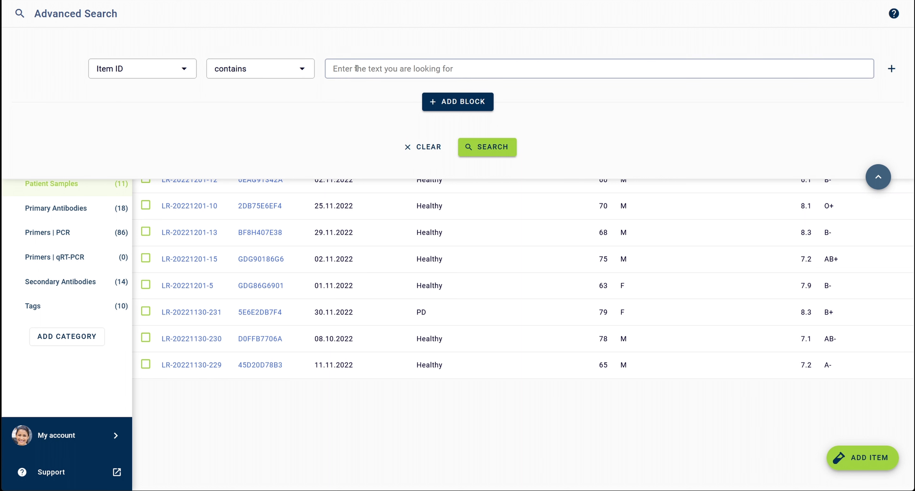
text(20221201)
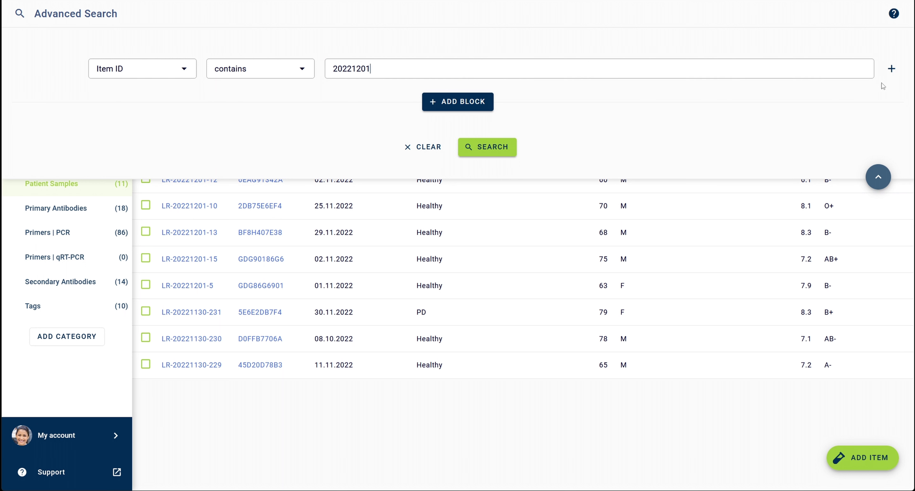
click(892, 70)
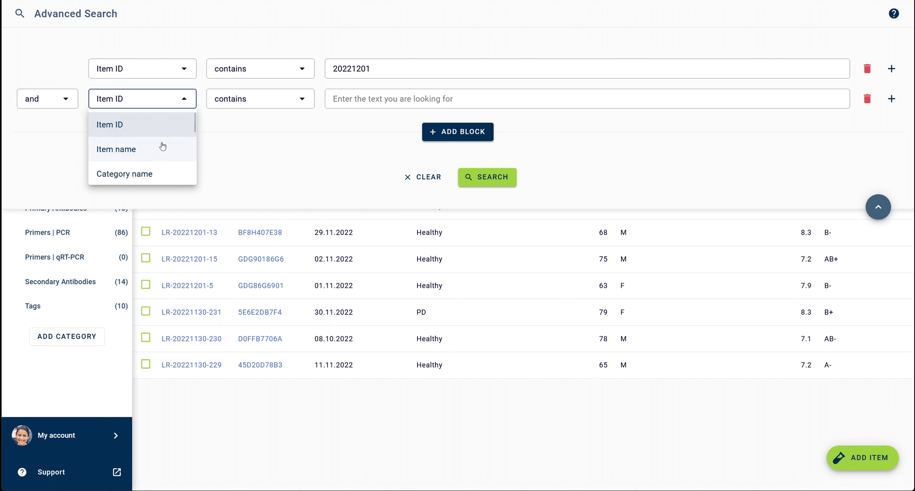
- Set the second condition to Diagnosis is PD and run the search, returning 2 samples
scroll(159, 142, down, 2)
click(149, 143)
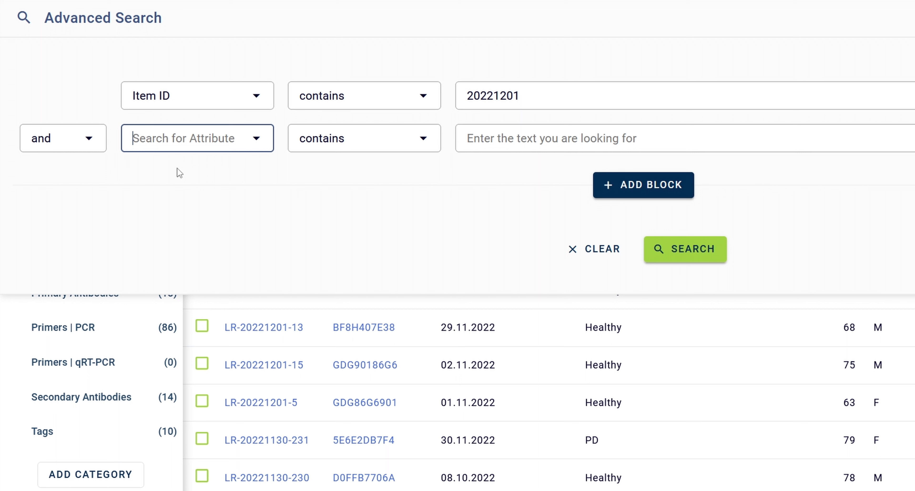
text(D)
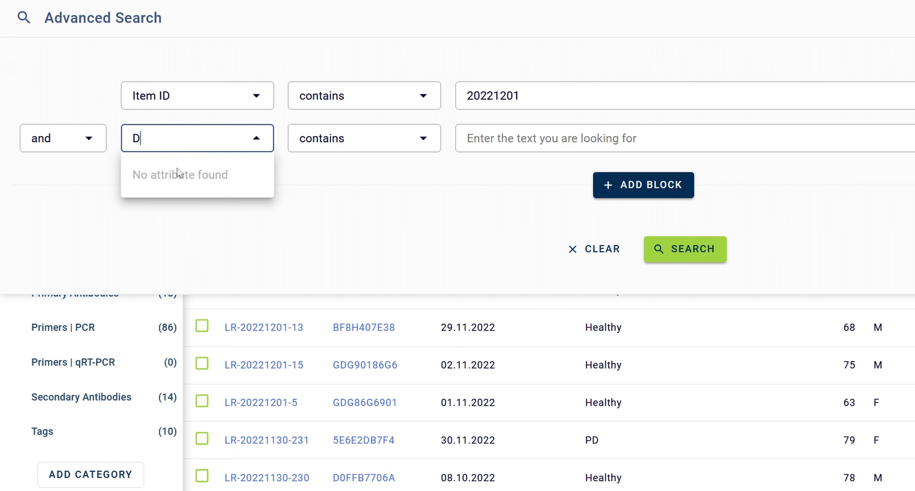
text(iagn)
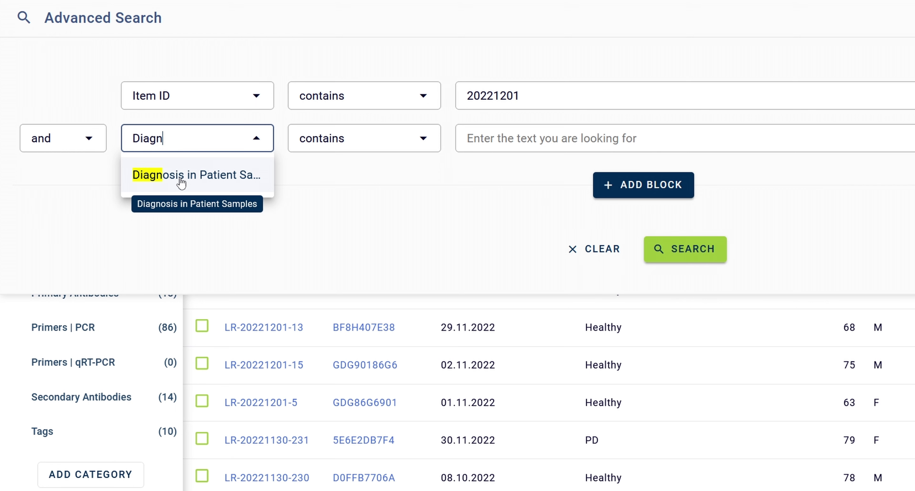
click(182, 183)
text(Healthy)
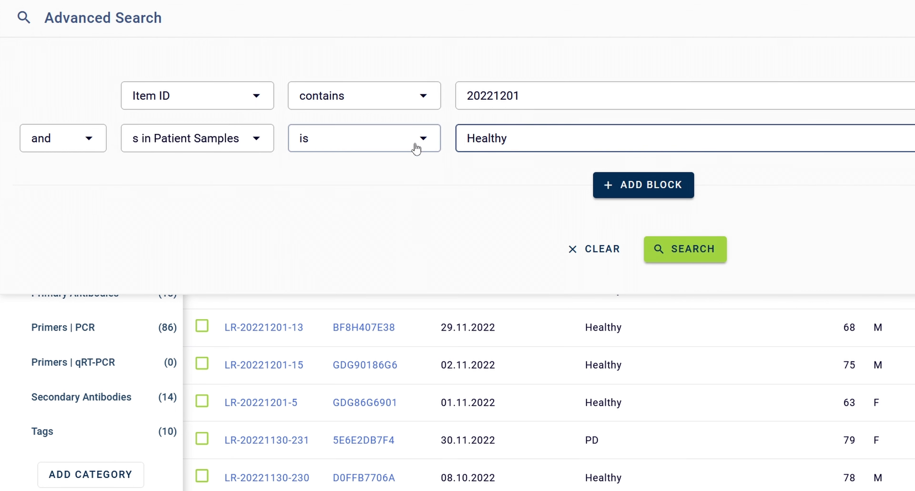
click(492, 137)
click(360, 151)
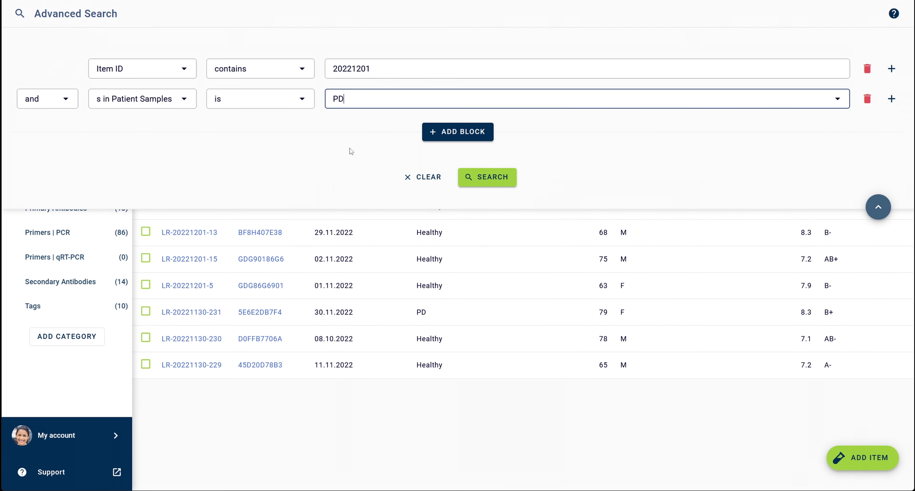
click(489, 181)
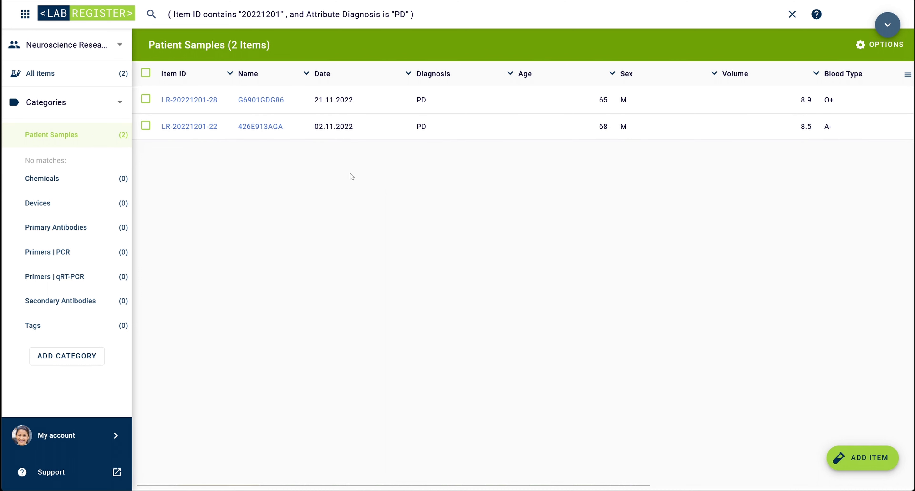
- Clear the advanced query so all 11 Patient Samples are listed again
click(890, 32)
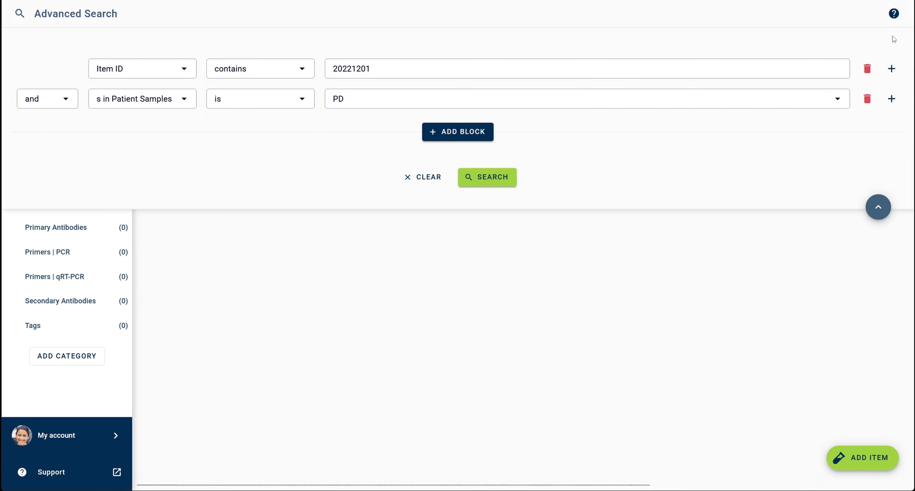
click(883, 207)
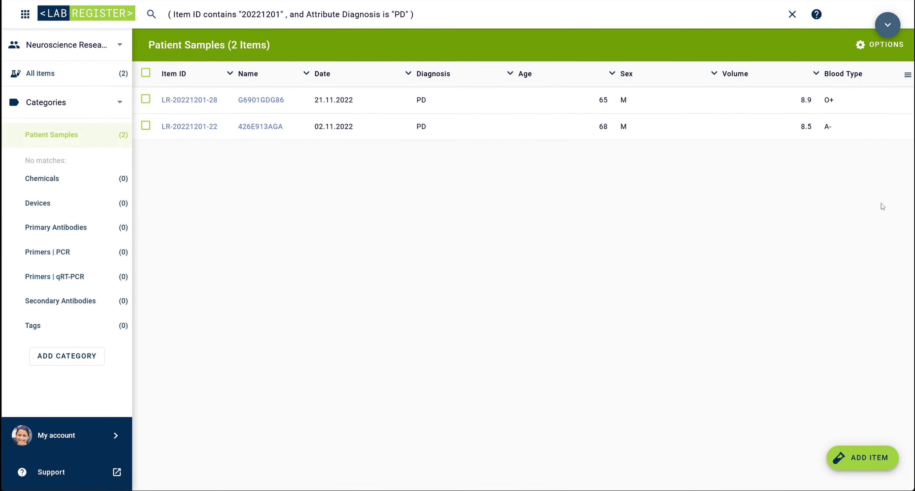
click(793, 15)
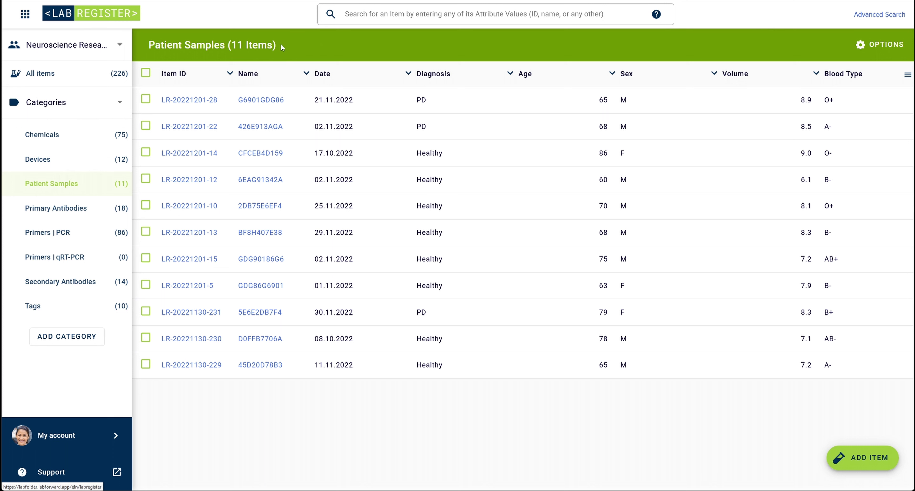
- Switch to the 14 Secondary Antibodies and reopen an empty Advanced Search form
click(877, 16)
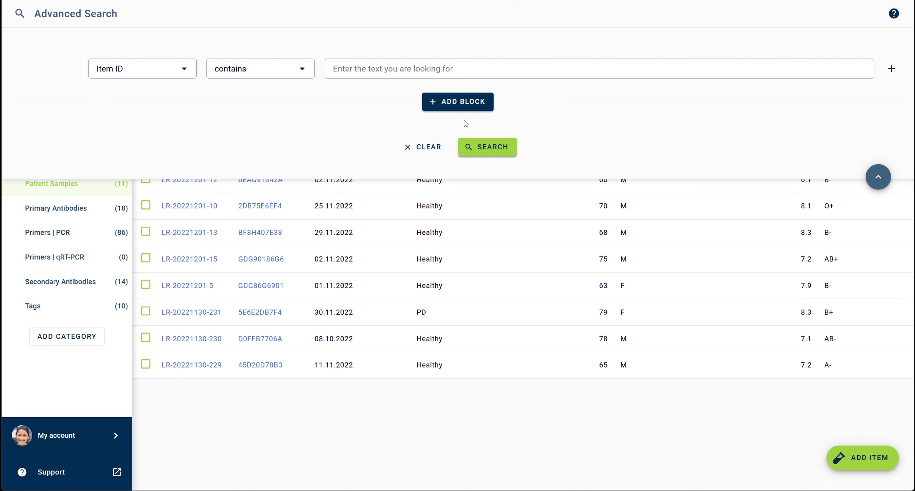
click(884, 180)
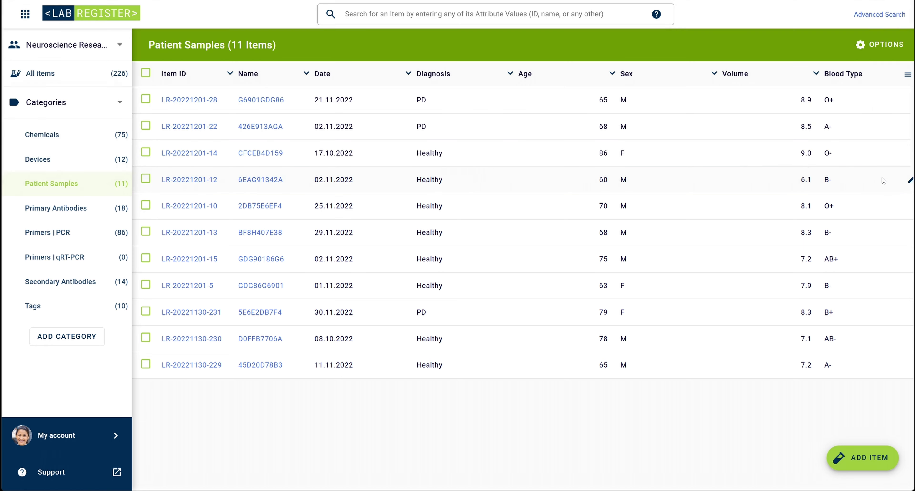
click(72, 289)
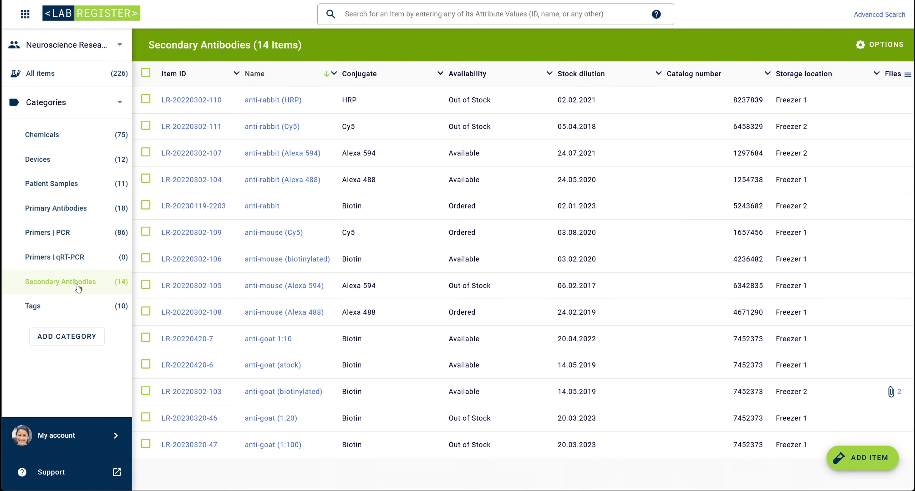
mouse_move(351, 263)
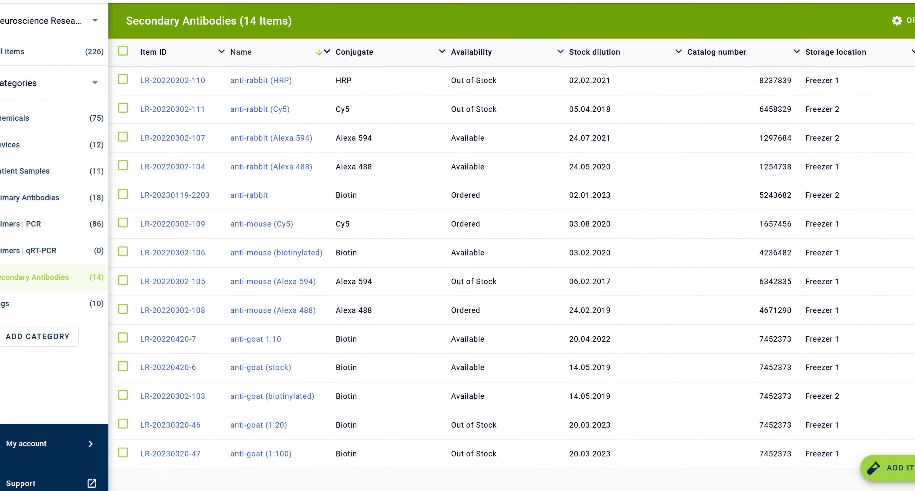
click(884, 15)
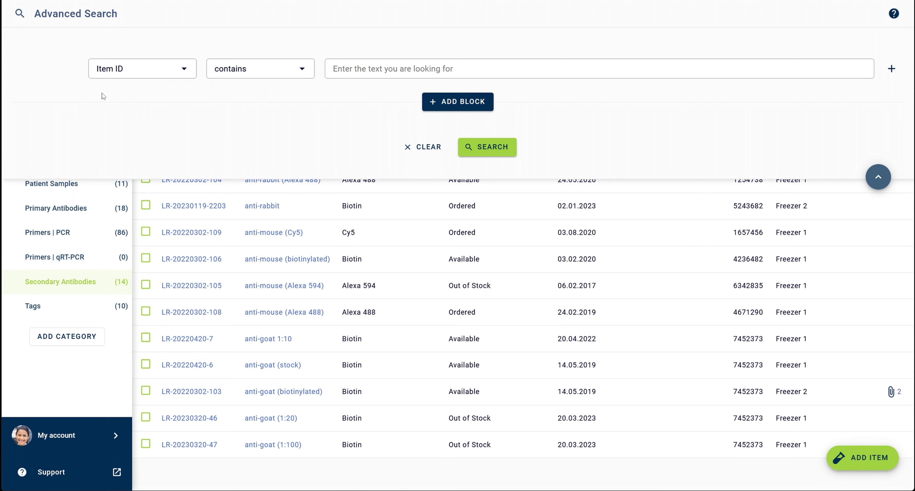
- Set the first condition to Secondary Antibodies Conjugate is 'Biotin'
click(107, 68)
scroll(153, 113, down, 3)
click(150, 138)
text(Conj)
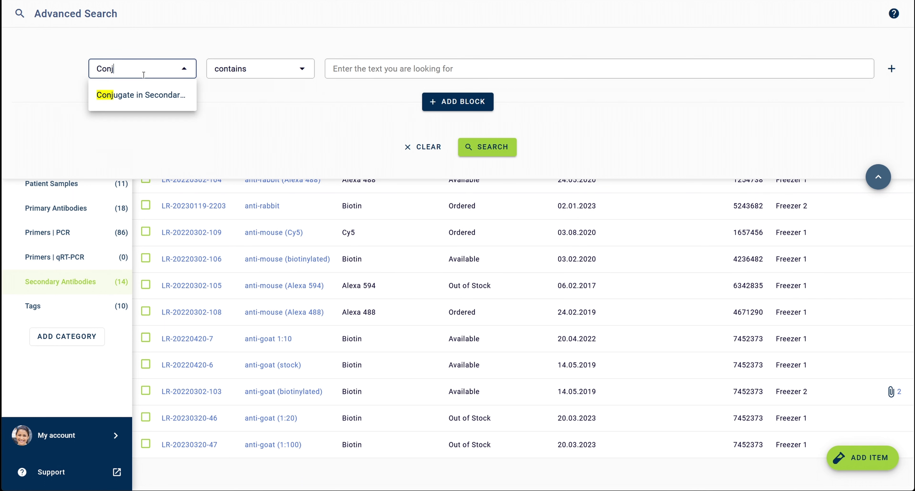
click(141, 95)
click(302, 69)
click(245, 146)
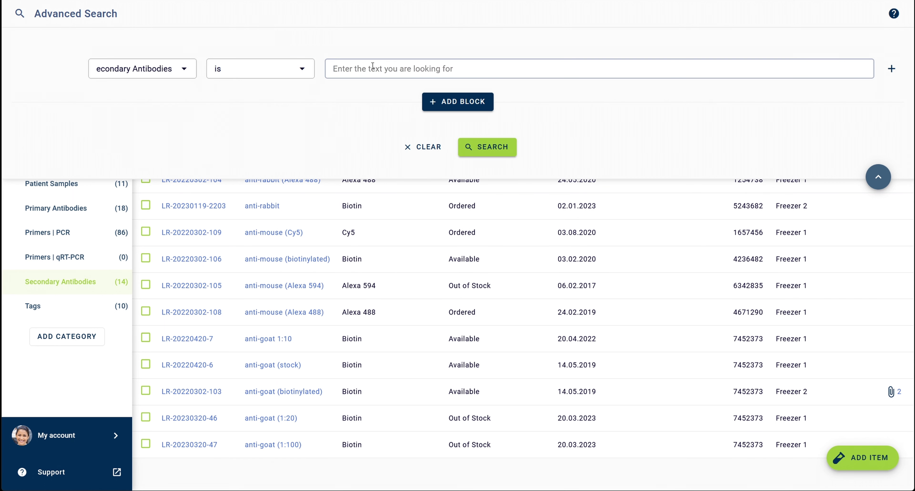
click(373, 66)
text(Biotin)
- Add an Availability is Available condition, then add a second search block
click(892, 69)
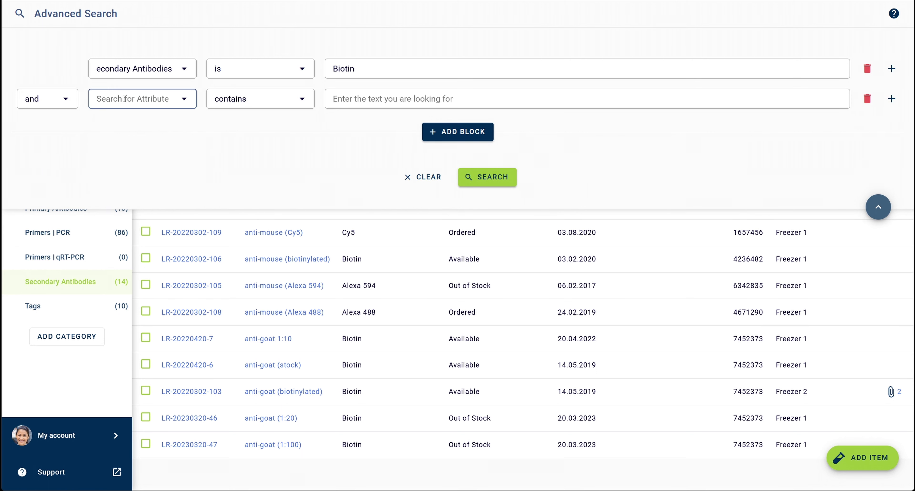
text(avai)
click(142, 127)
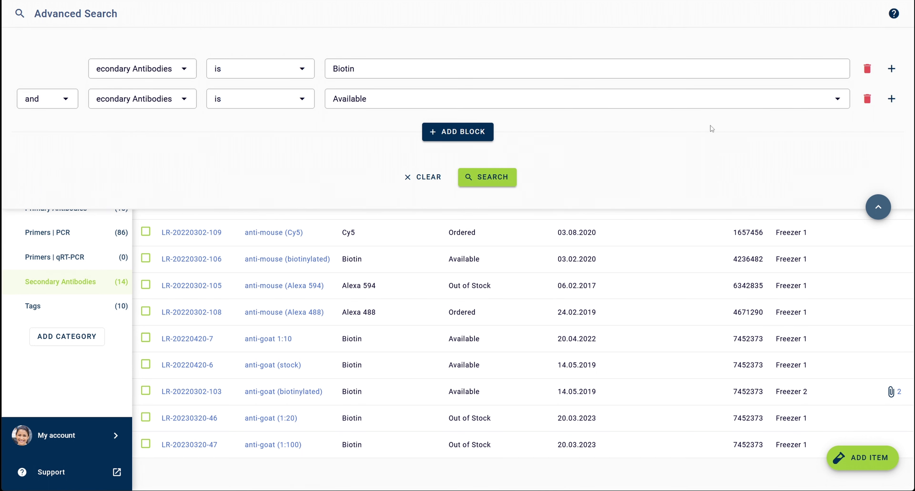
click(476, 134)
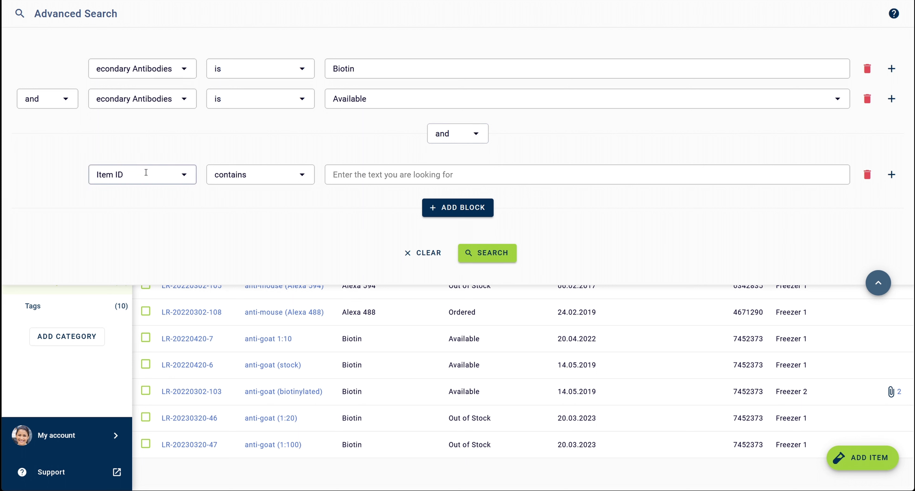
- In the new block, set Secondary Antibodies Conjugate is 'Biotin'
click(128, 174)
text(Conj)
click(131, 206)
click(261, 174)
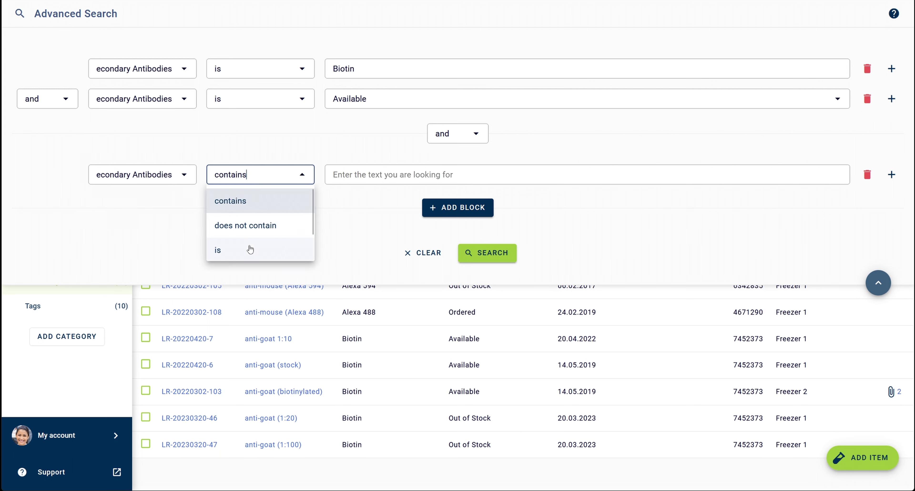
click(249, 249)
click(378, 175)
text(Biotin)
- Add a second condition to this block: Availability is Ordered
click(892, 174)
click(135, 204)
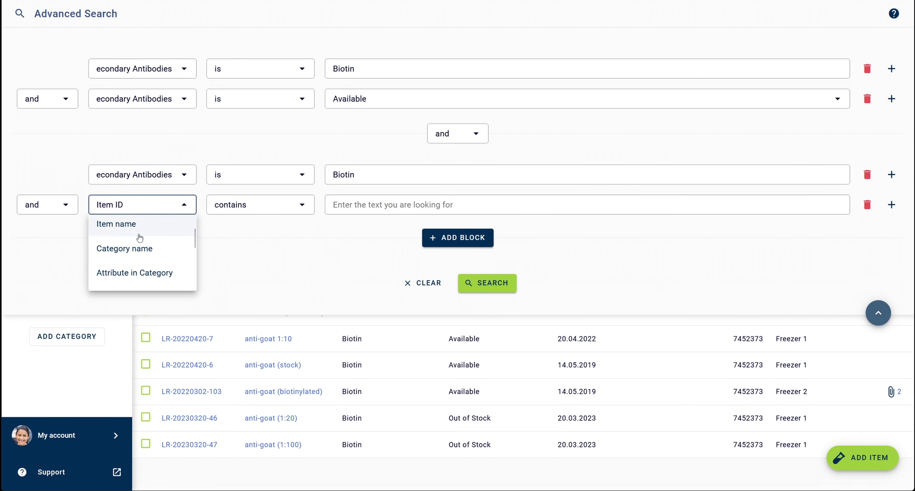
text(A)
click(135, 224)
click(355, 205)
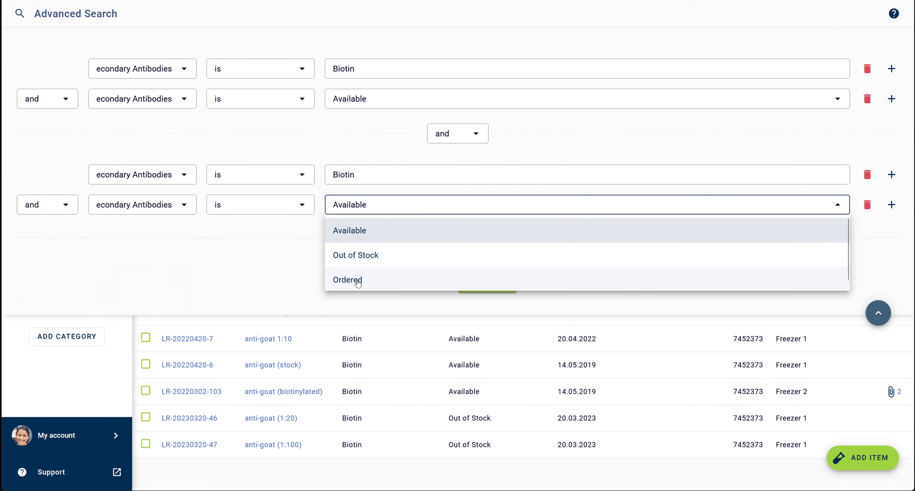
click(348, 281)
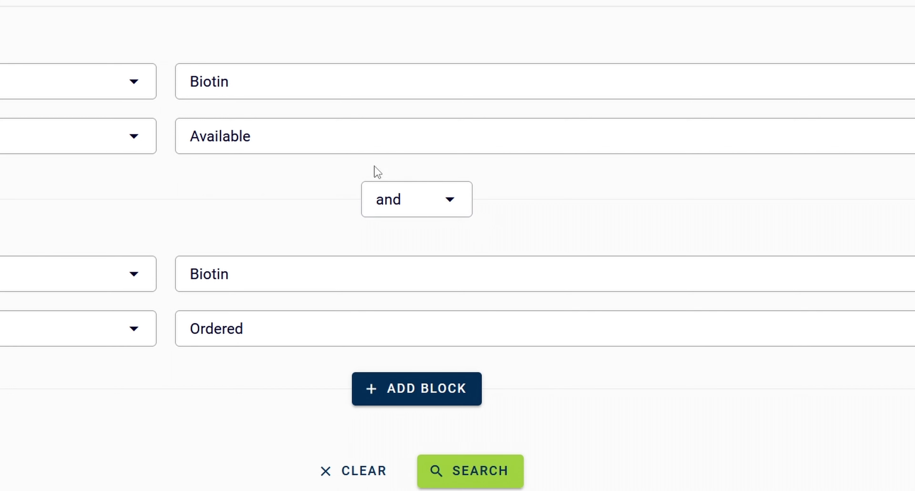
- Change the connector between the two search blocks from and to or
click(450, 202)
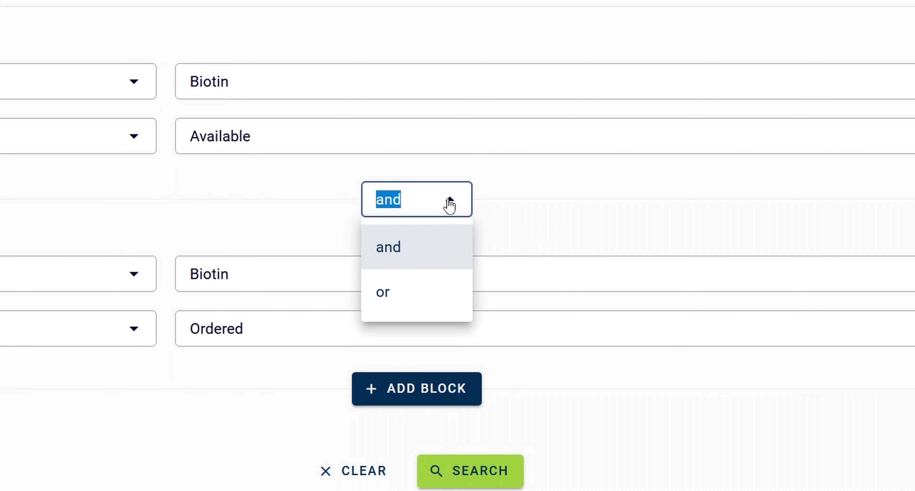
click(402, 300)
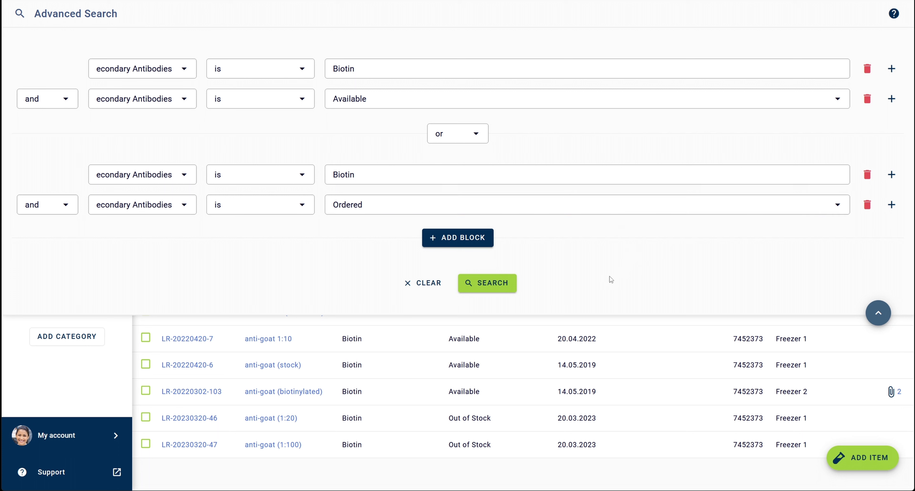
- Run the search to list the 5 Biotin secondary antibodies, four Available and one Ordered
click(495, 287)
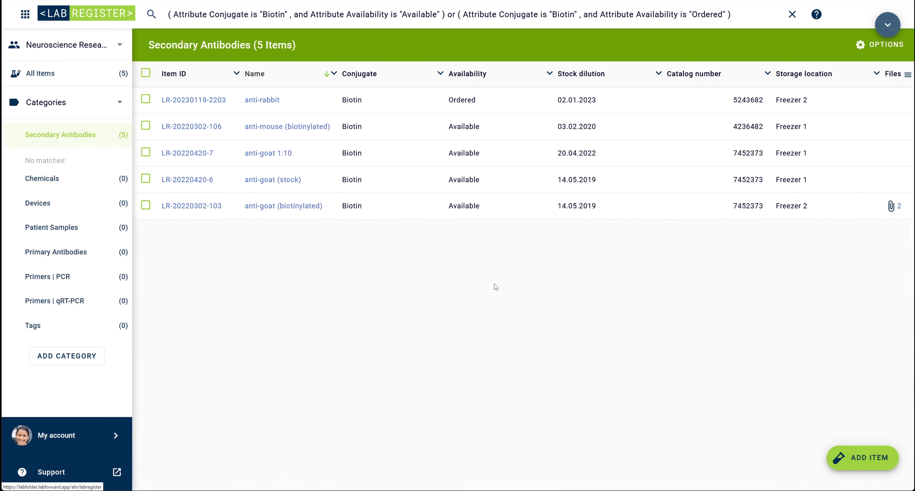